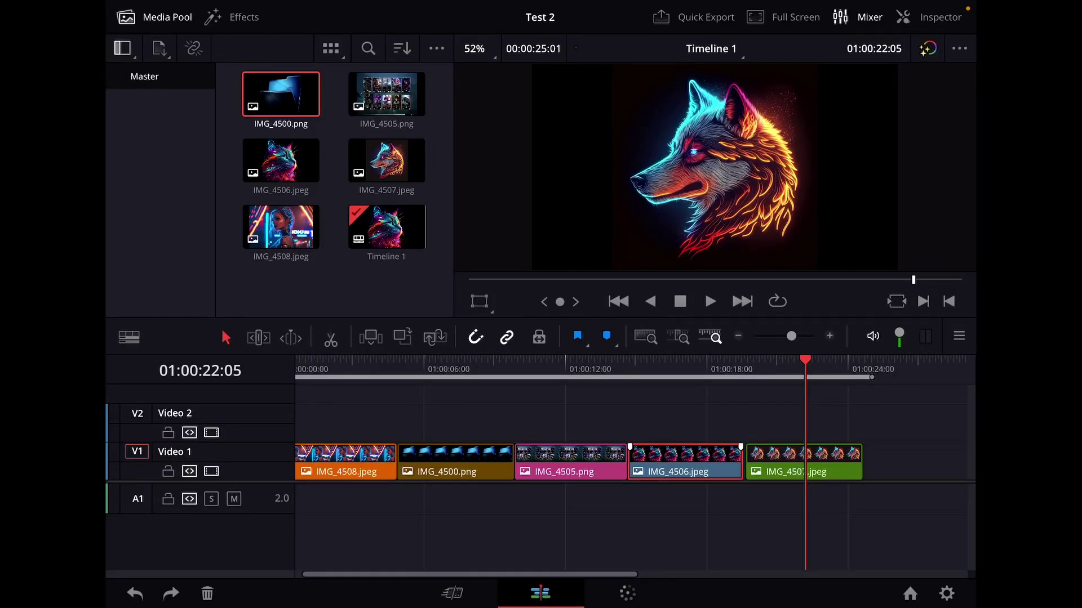
Move IMG_4506 ahead of IMG_4505, then reposition IMG_4505 and IMG_4500 along V1, closing gaps
mouse_move(685, 460)
mouse_down()
mouse_move(465, 461)
mouse_move(572, 460)
mouse_up()
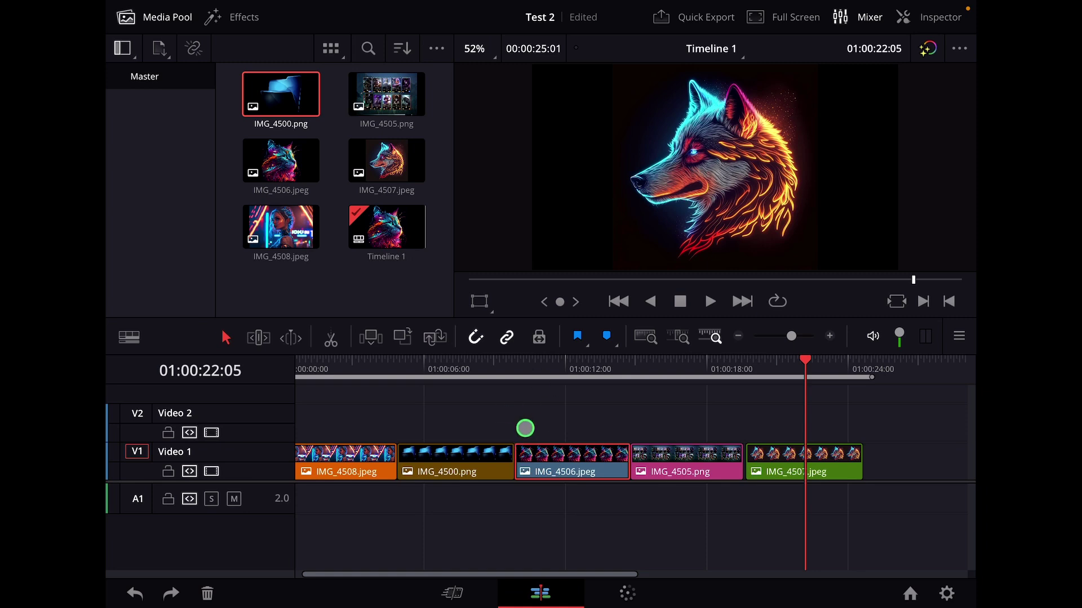
click(466, 458)
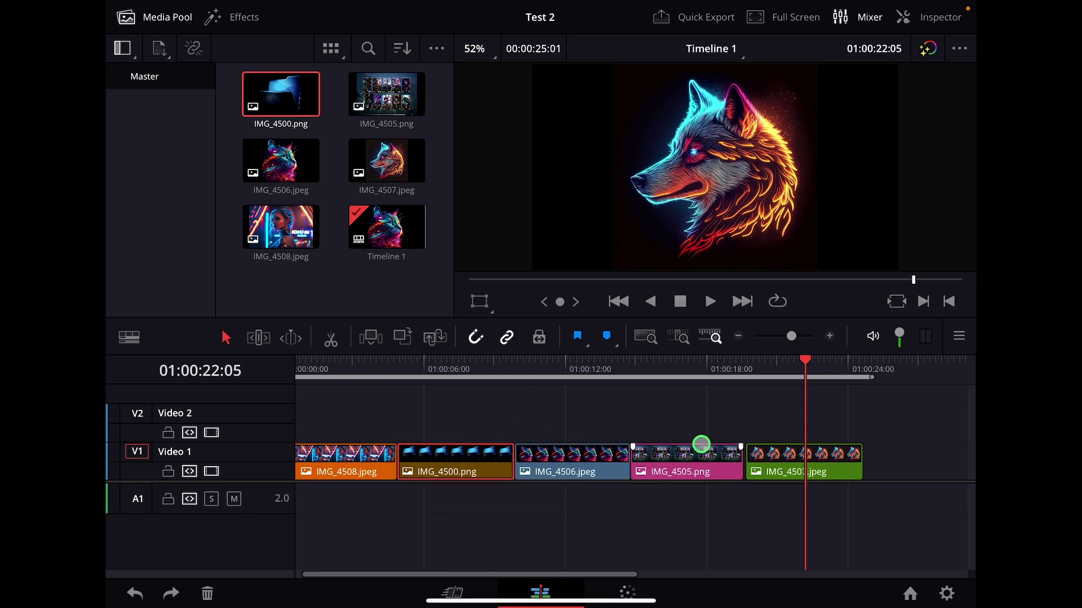
click(676, 455)
drag(676, 455, 678, 418)
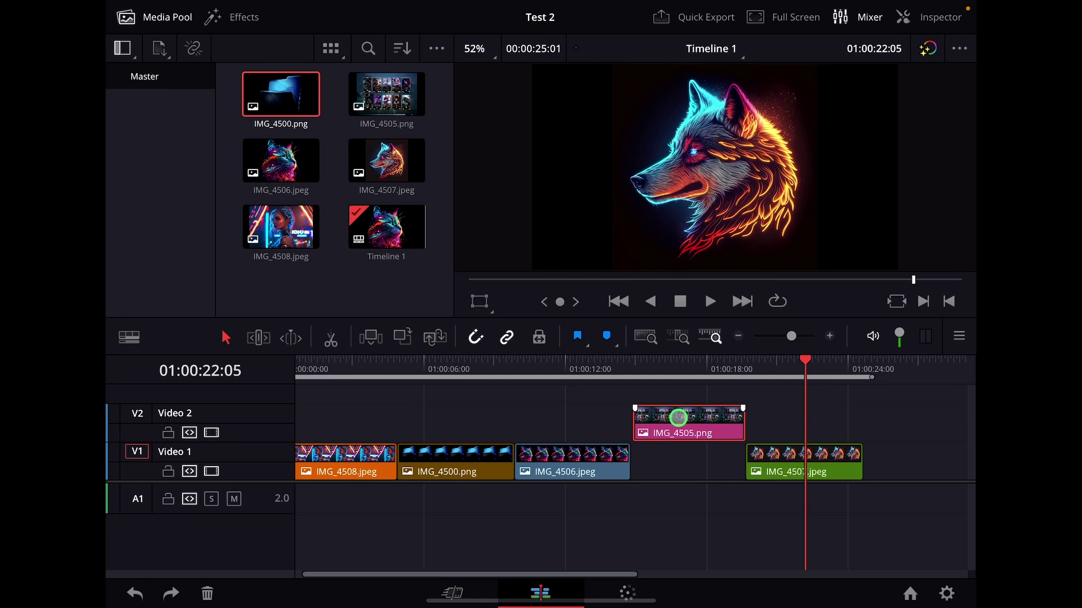
mouse_move(483, 451)
mouse_down()
mouse_move(751, 457)
mouse_move(528, 438)
mouse_move(461, 473)
mouse_up()
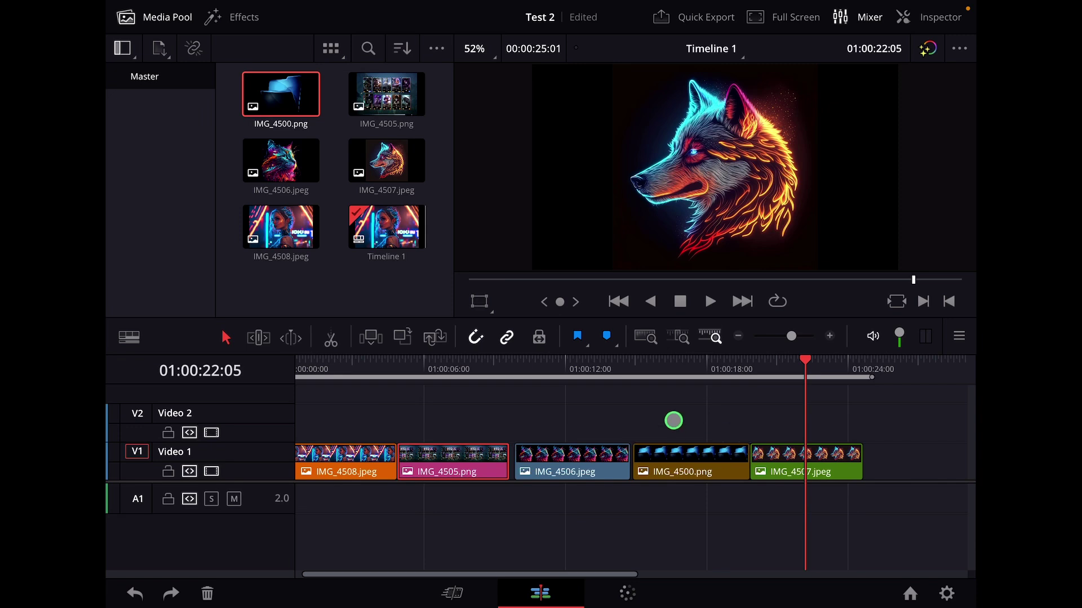
mouse_move(673, 421)
mouse_down()
mouse_move(557, 432)
mouse_move(640, 428)
mouse_up()
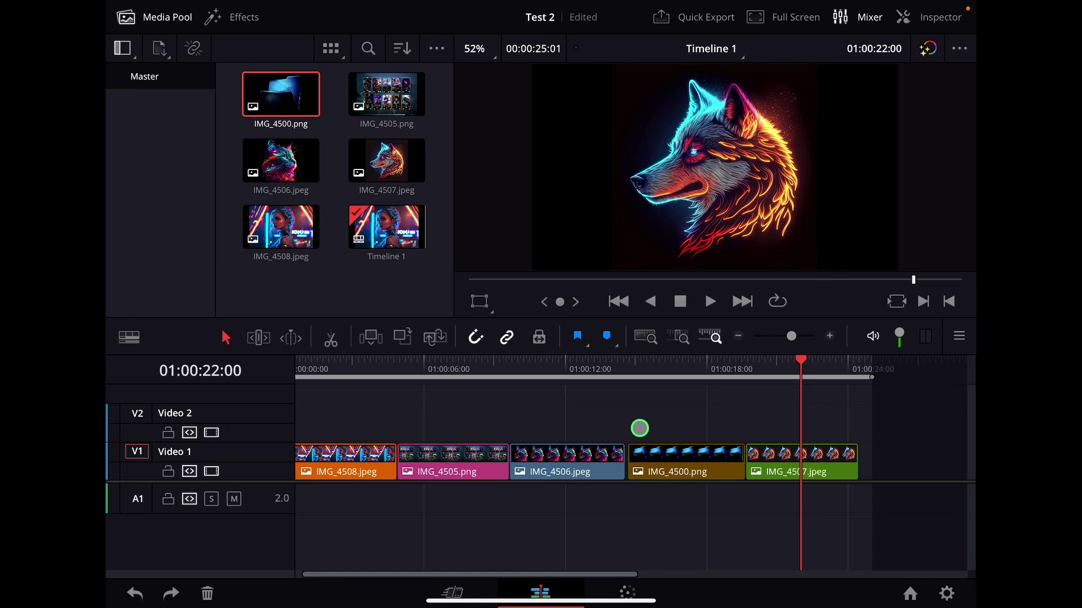
click(661, 462)
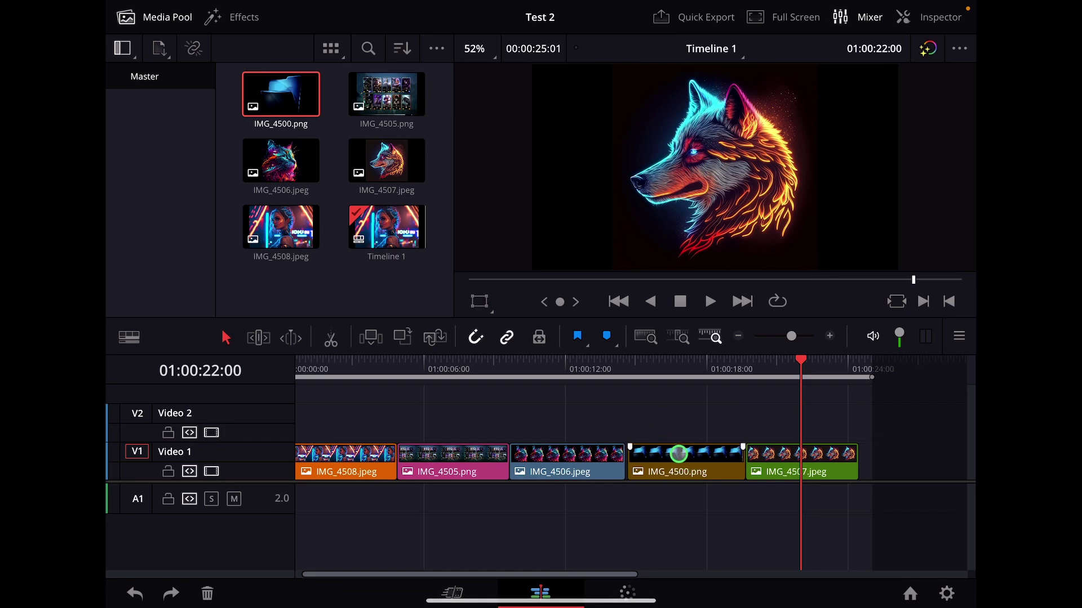
click(678, 455)
key(shift+super+comma)
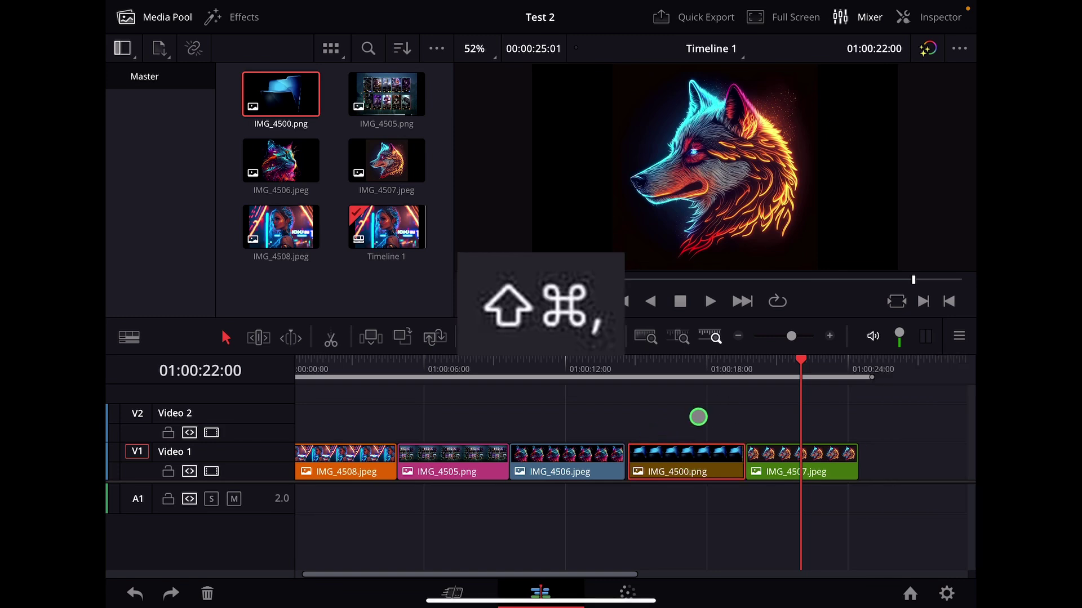
key(shift+super+comma)
key(shift+super+comma)
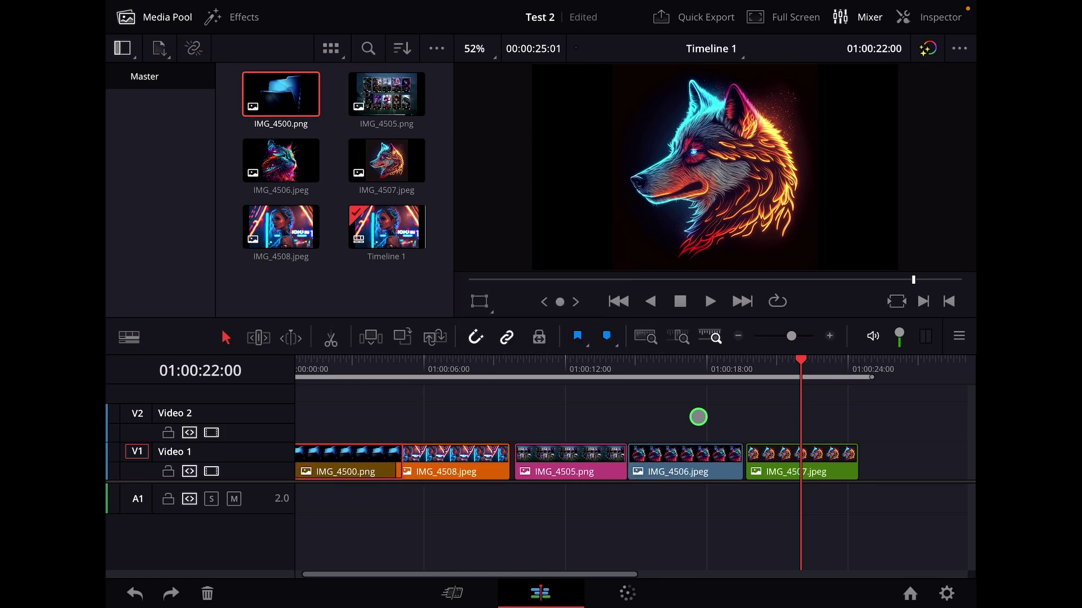
key(shift+super+period)
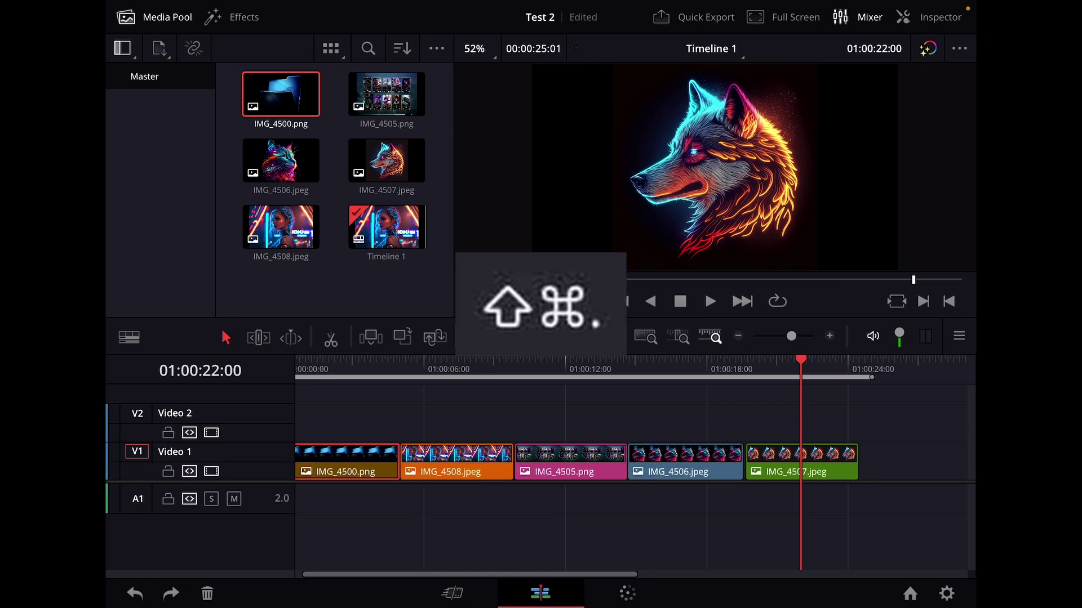
key(shift+super+period)
key(shift+super+period)
key(shift+super+comma)
key(shift+super+comma)
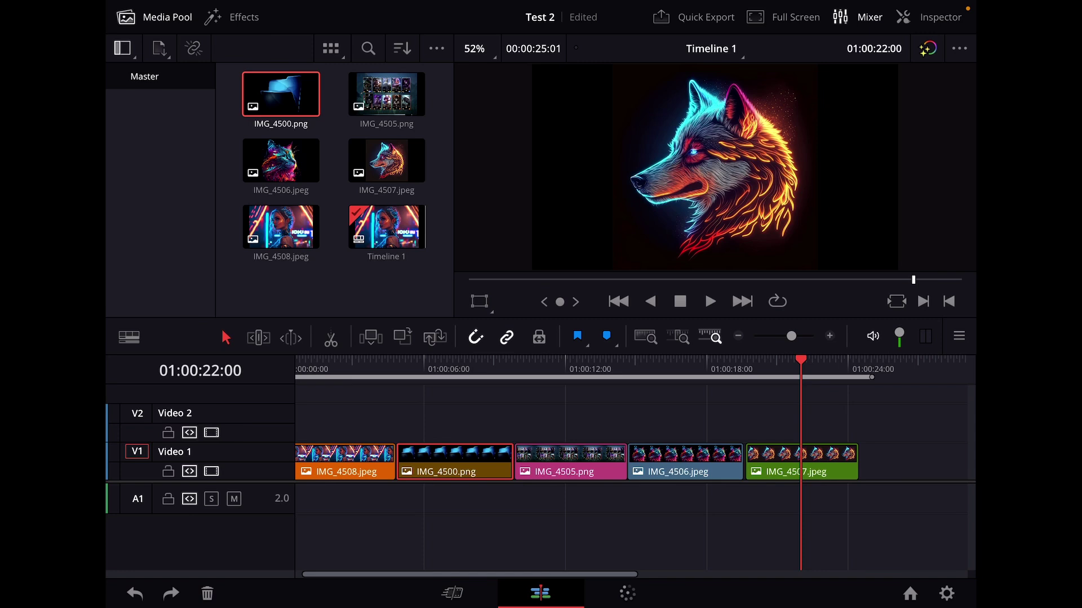
key(shift+super+period)
key(shift+super+period)
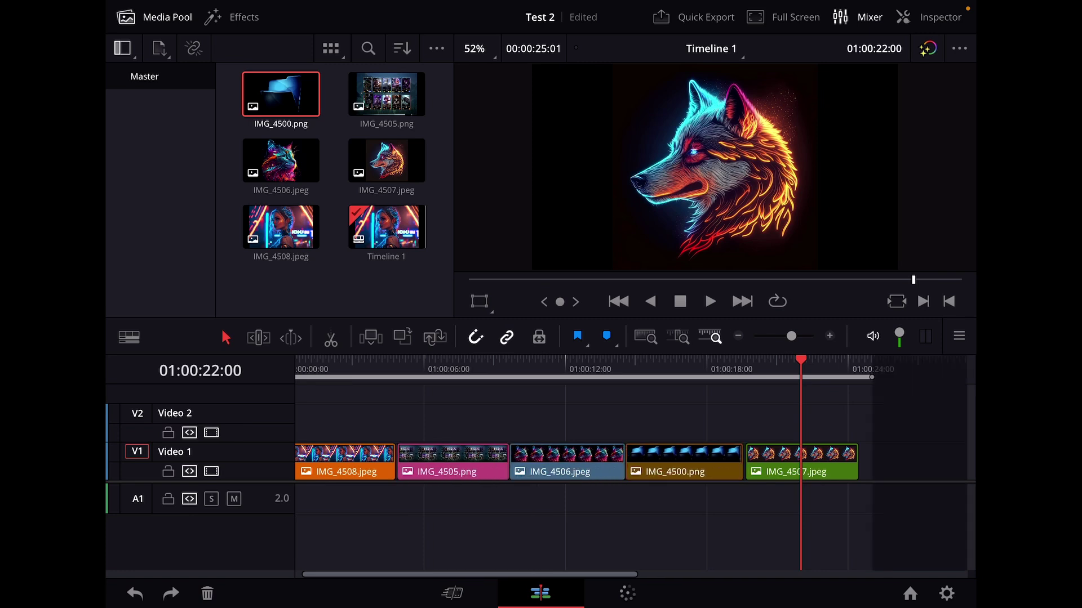
click(786, 461)
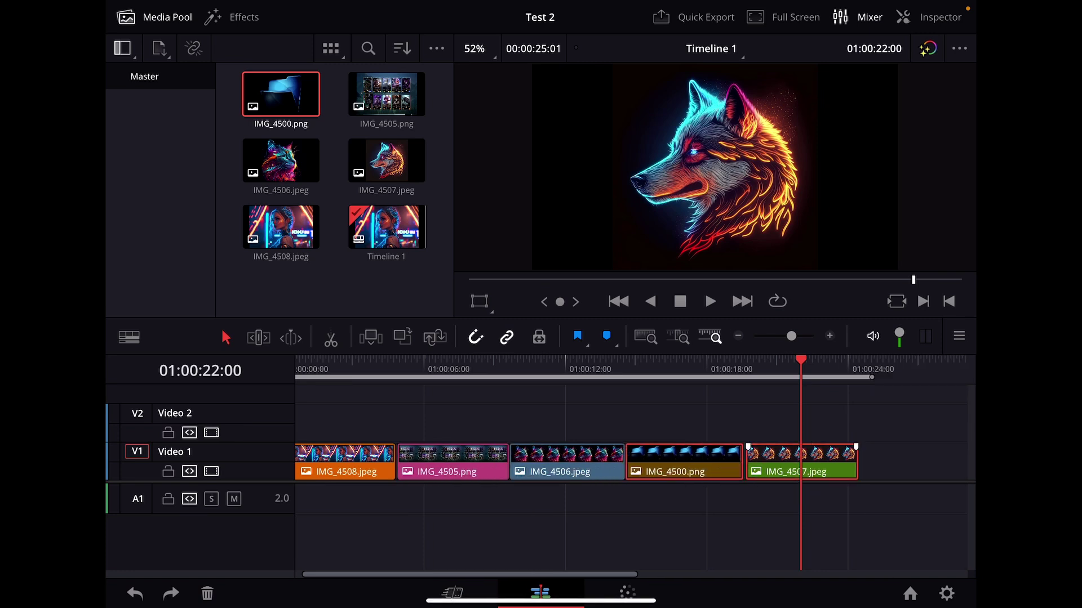
key(shift+super+comma)
key(shift+super+comma)
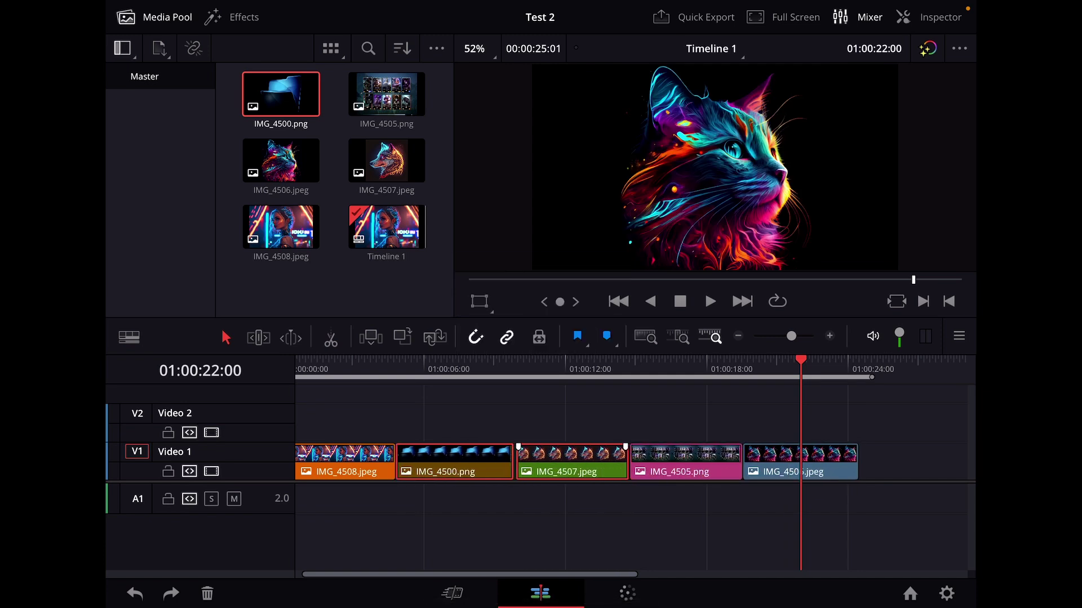
key(shift+super+period)
key(shift+super+period)
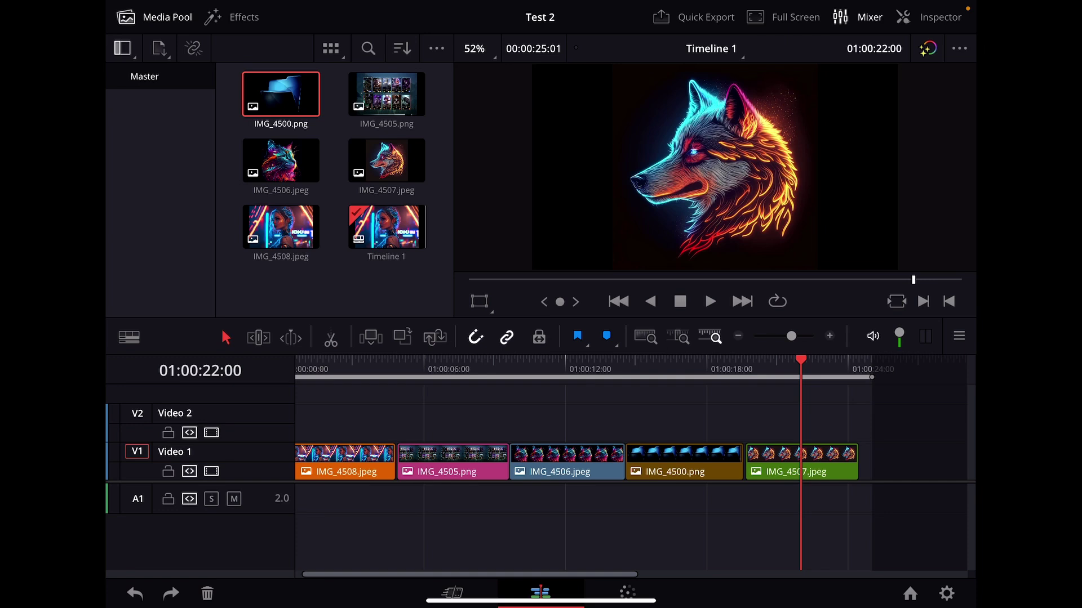
In Keyboard Customization, clear Swap Clips Towards Right's shortcut and rebind it to Shift+Cmd+Period
key(alt+super+k)
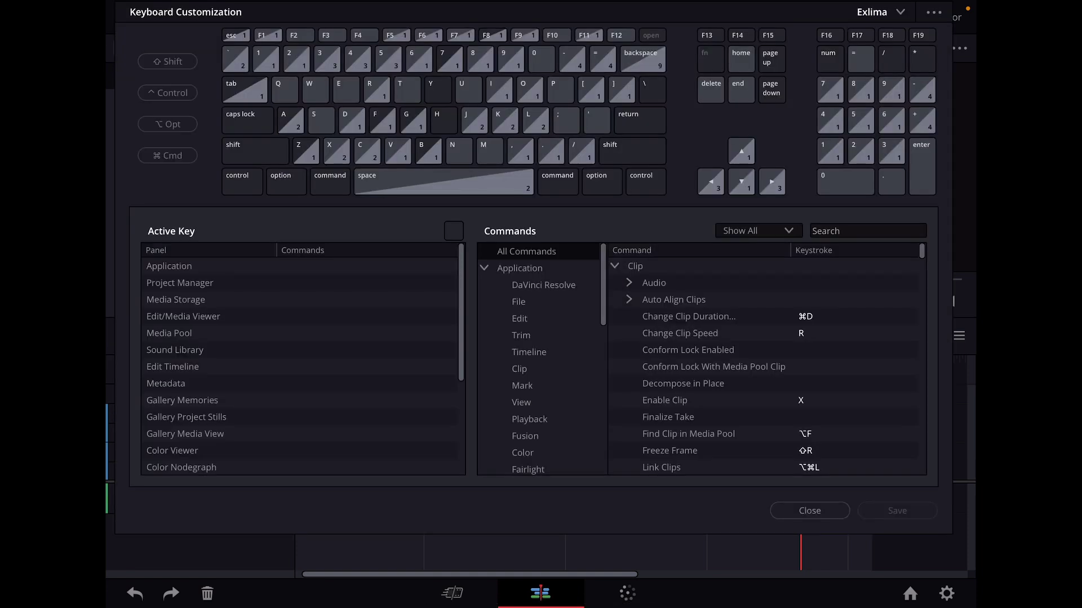
key(super+f)
text(Swap)
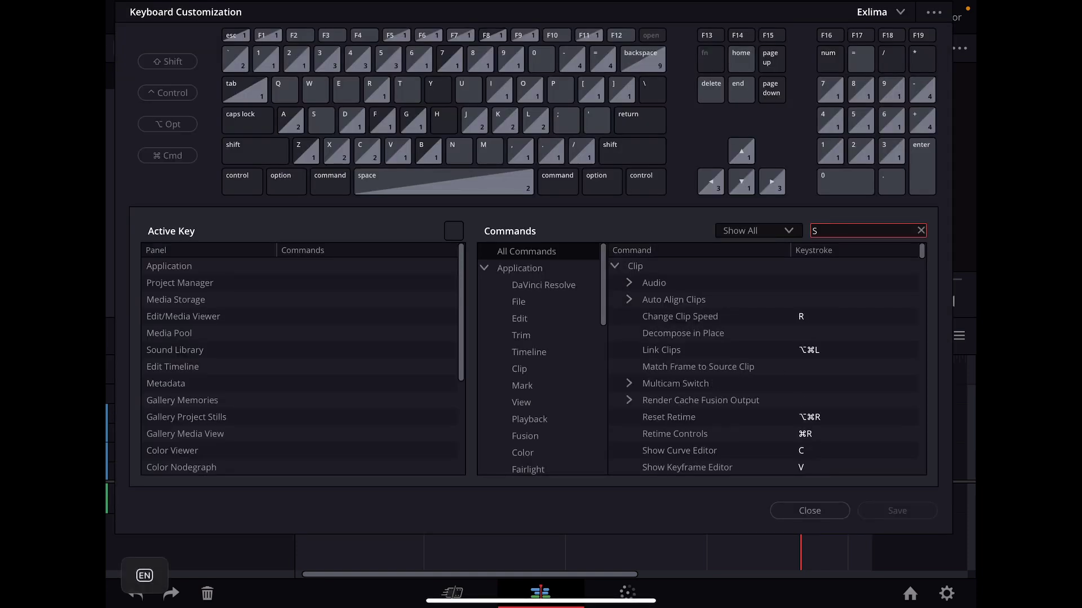
click(799, 317)
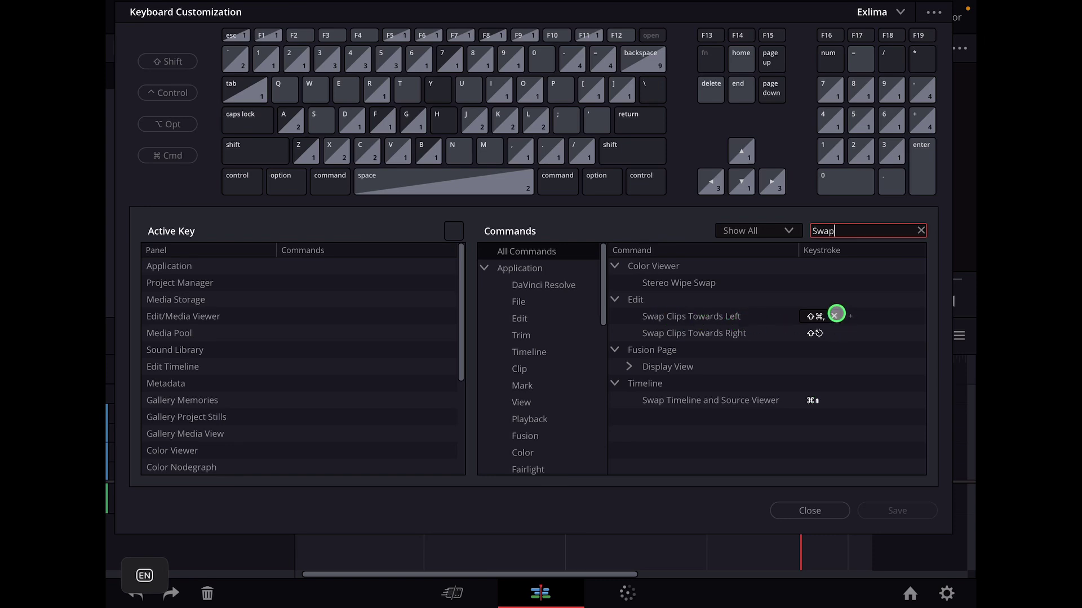
click(803, 333)
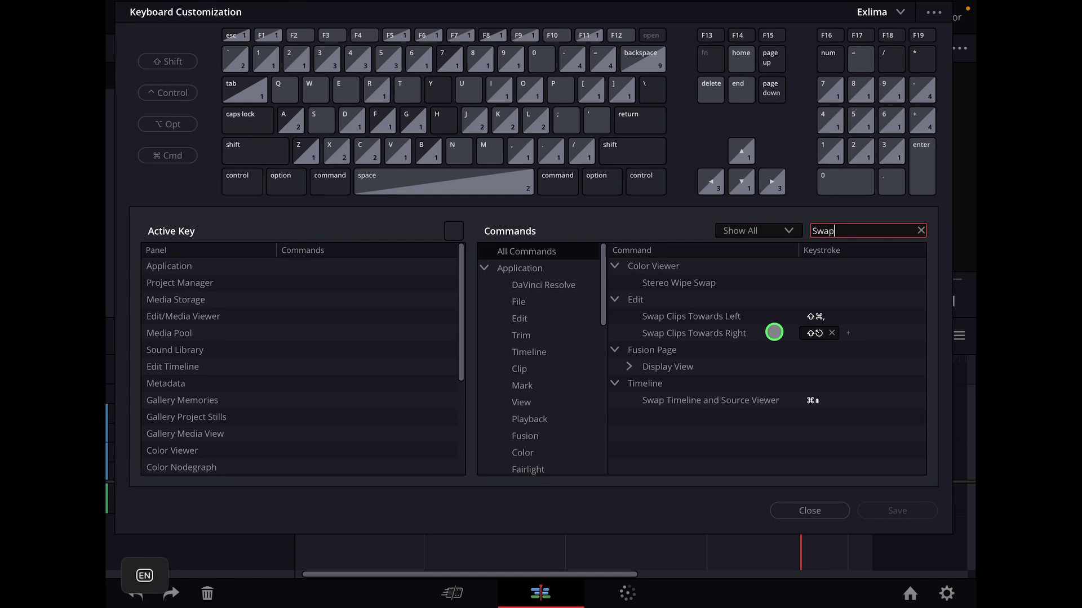
click(805, 320)
click(829, 334)
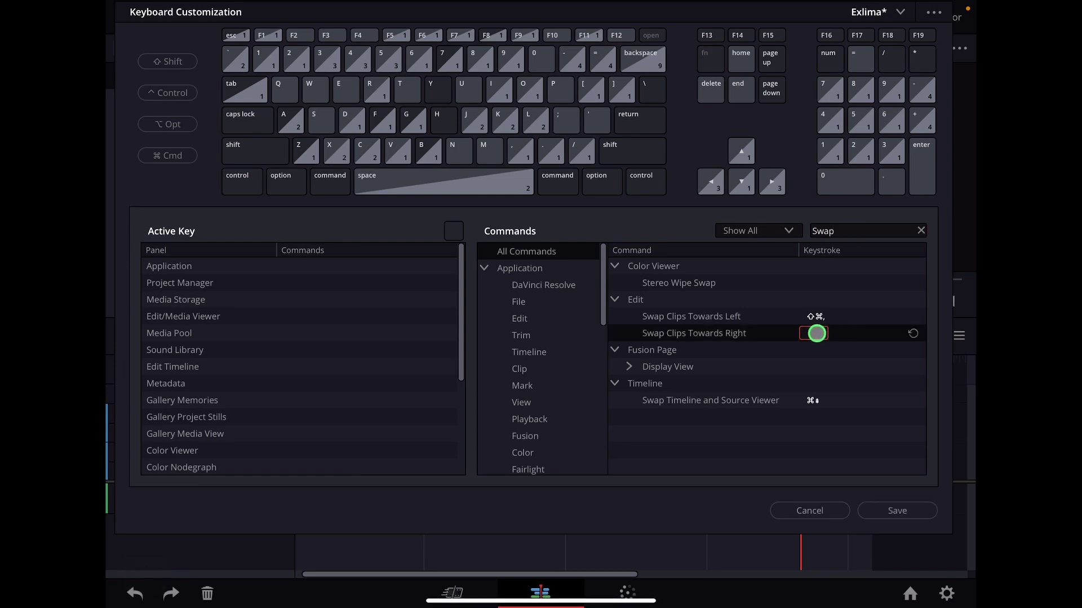
key(shift+super+period)
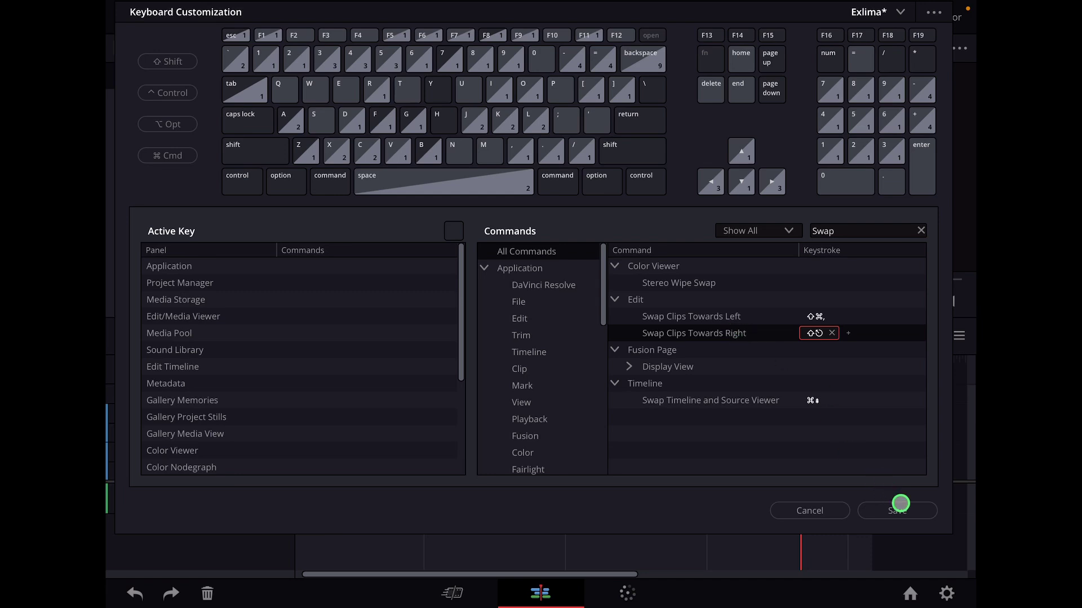
click(894, 505)
click(715, 471)
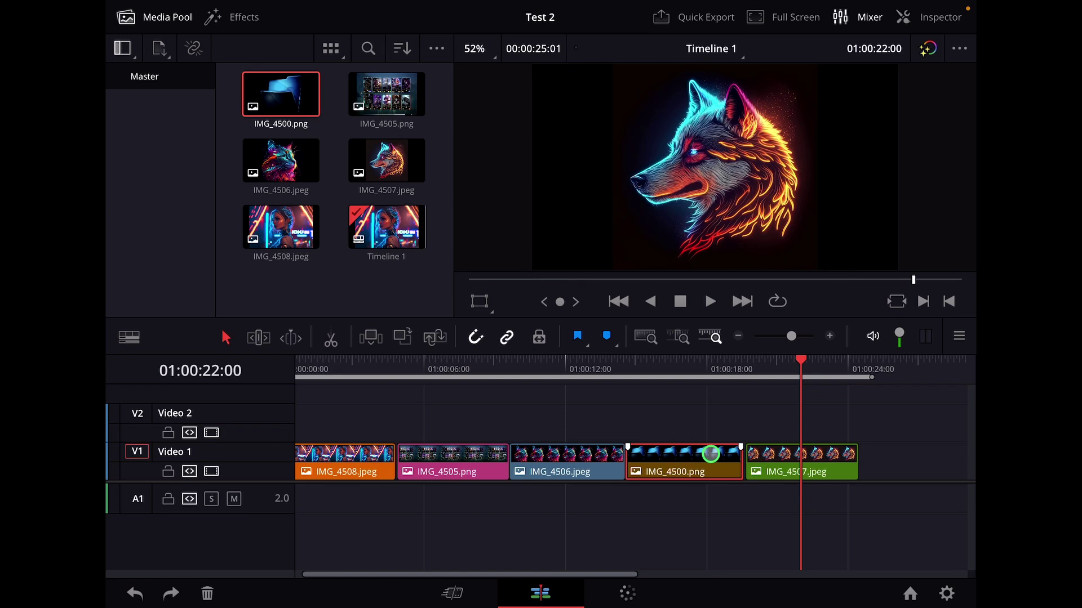
drag(711, 454, 708, 454)
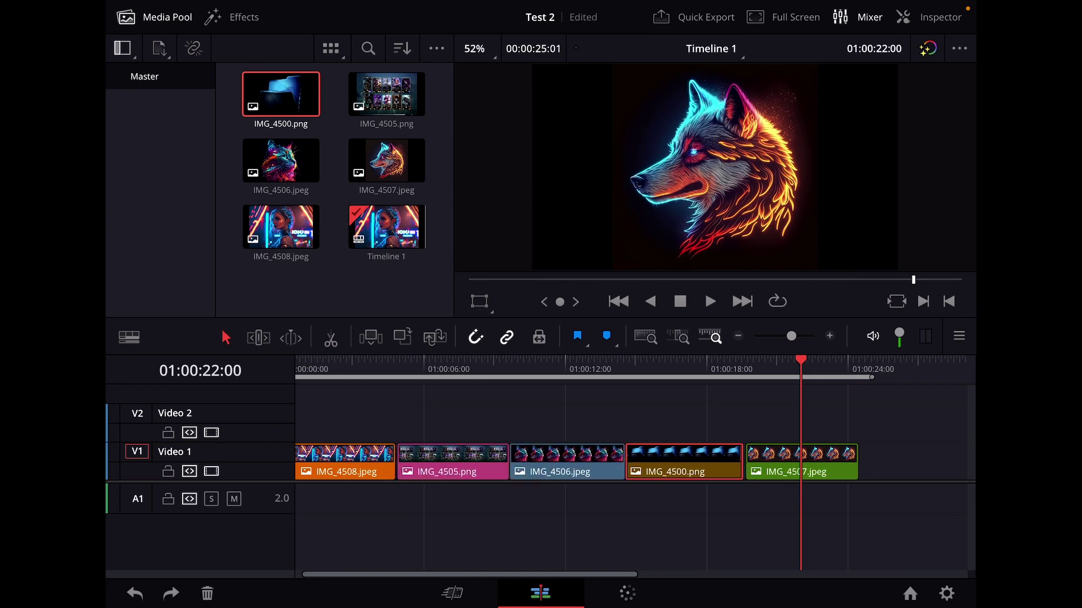